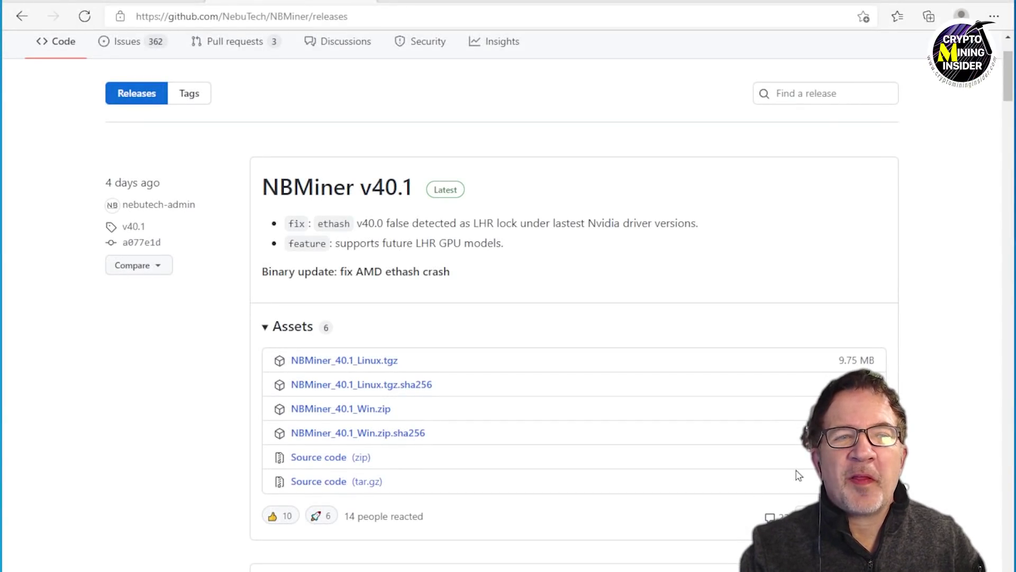
- Download NBMiner_40.1_Win.zip from the GitHub releases Assets and show it in Downloads
scroll(540, 263, "down", 5)
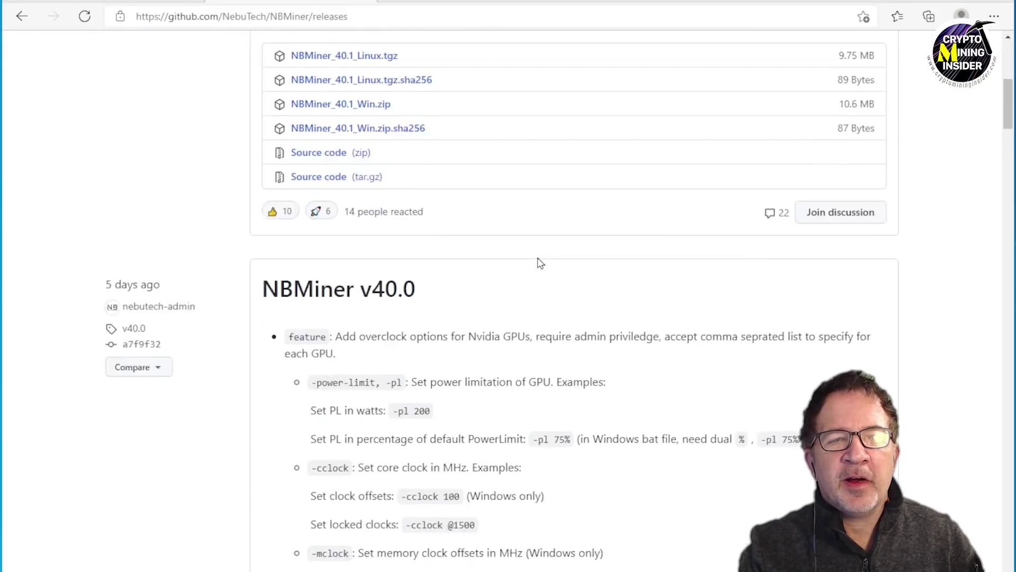
scroll(540, 263, "down", 2)
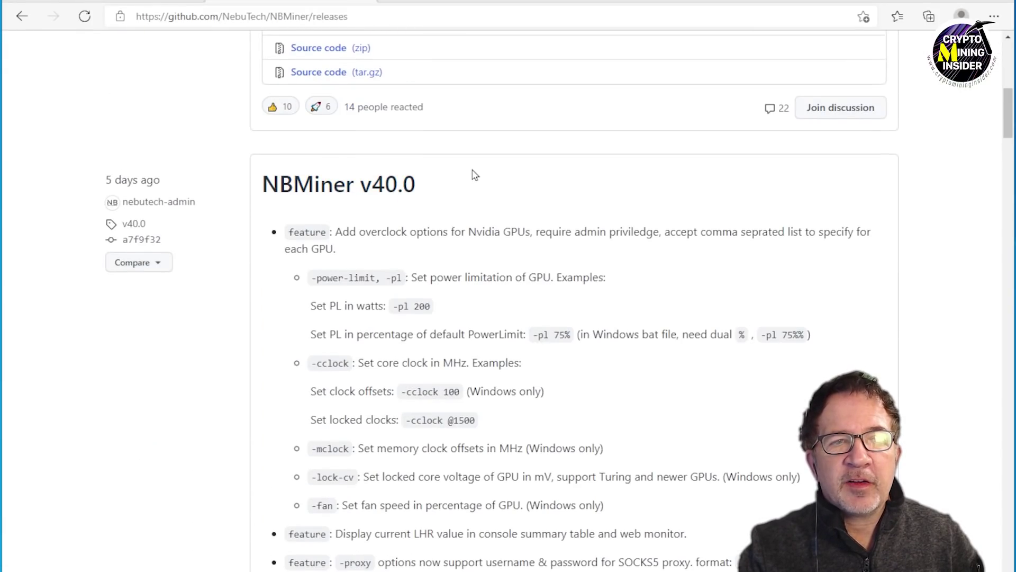
scroll(475, 176, "up", 8)
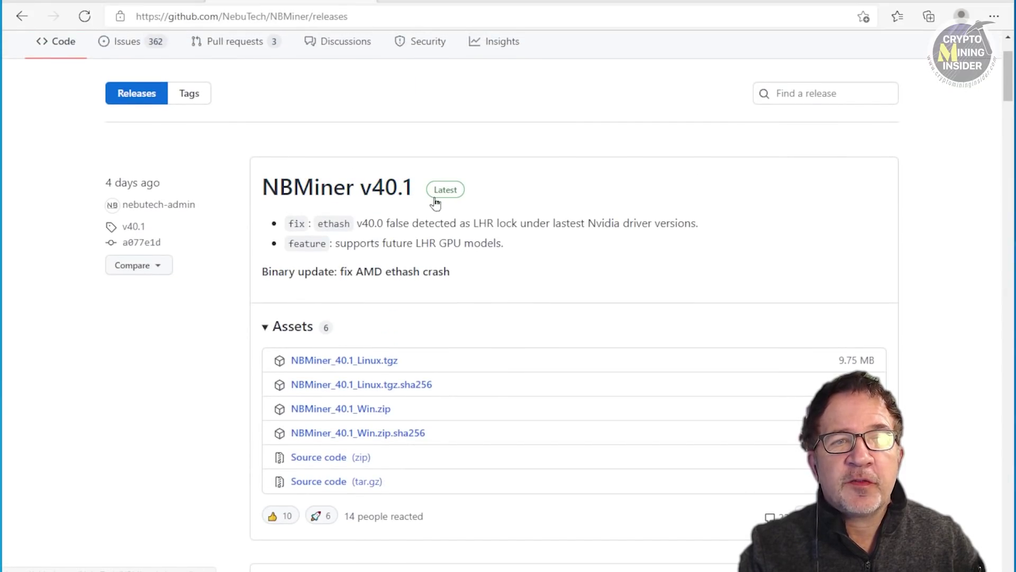
scroll(479, 204, "down", 8)
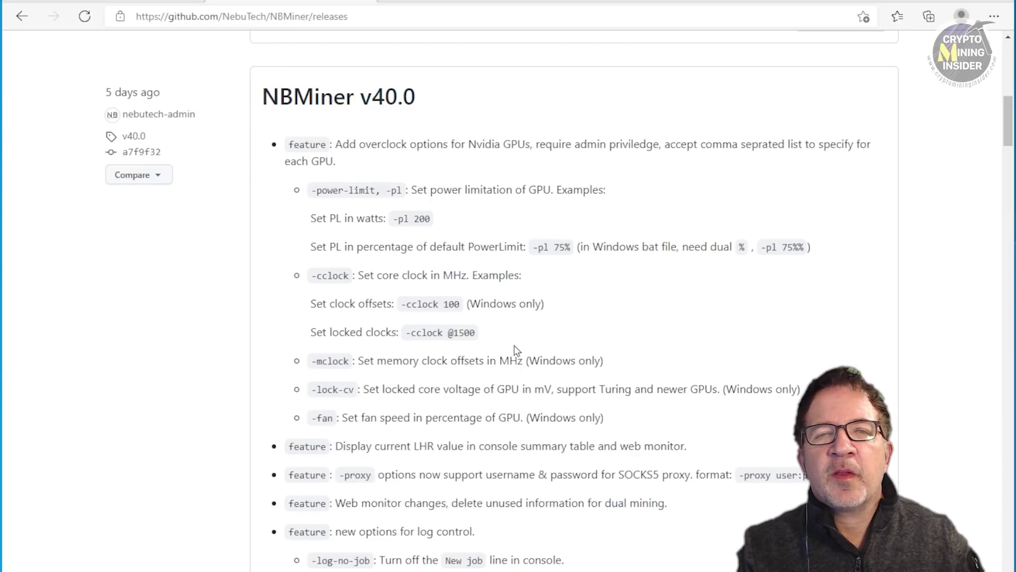
scroll(514, 350, "up", 8)
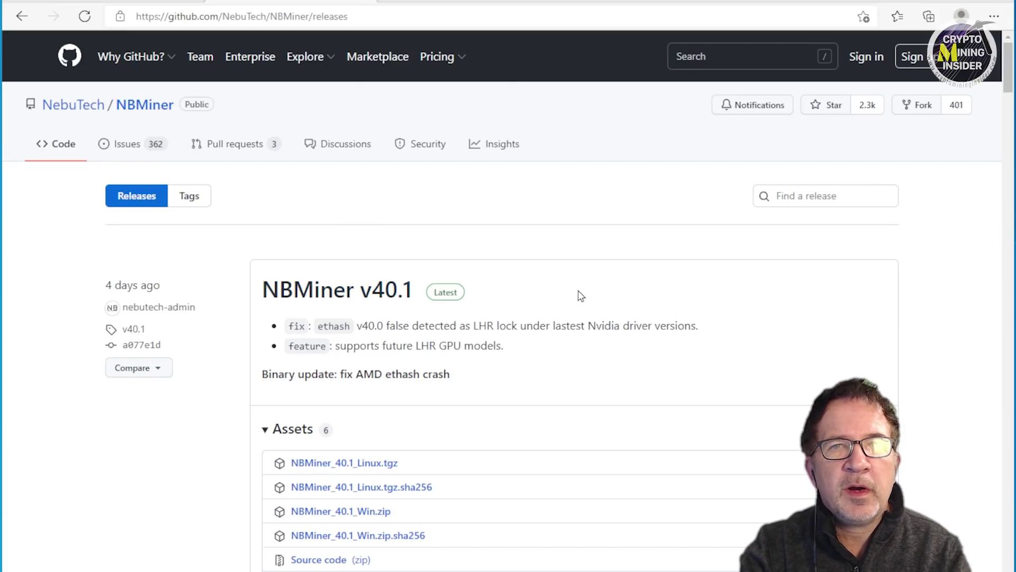
scroll(551, 306, "down", 3)
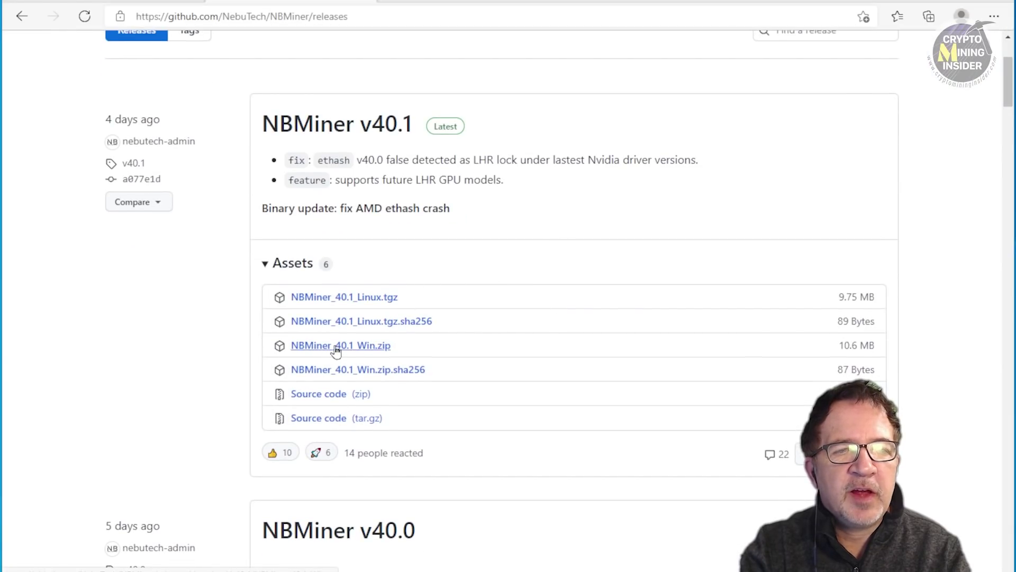
left_click(371, 347)
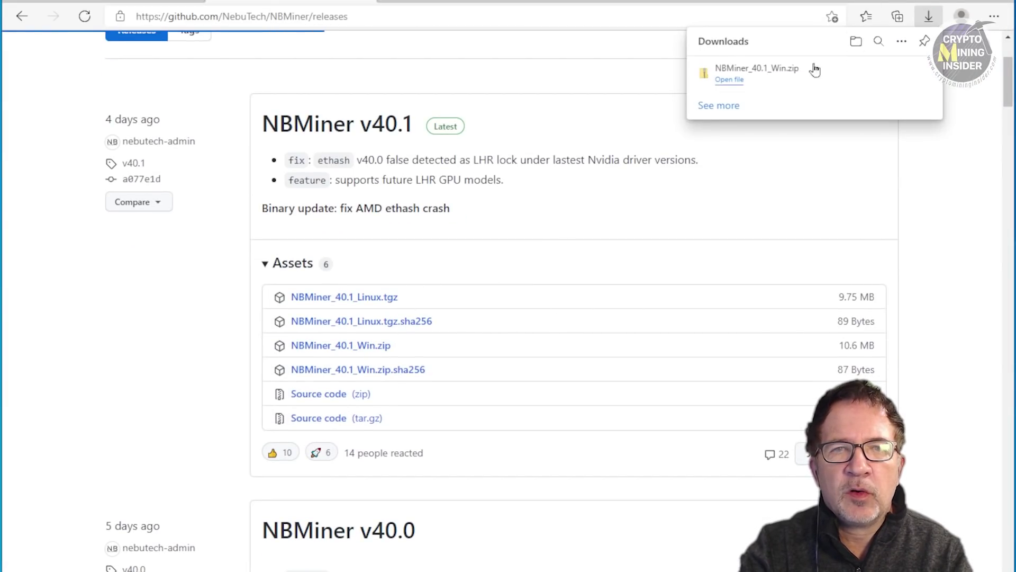
left_click(879, 74)
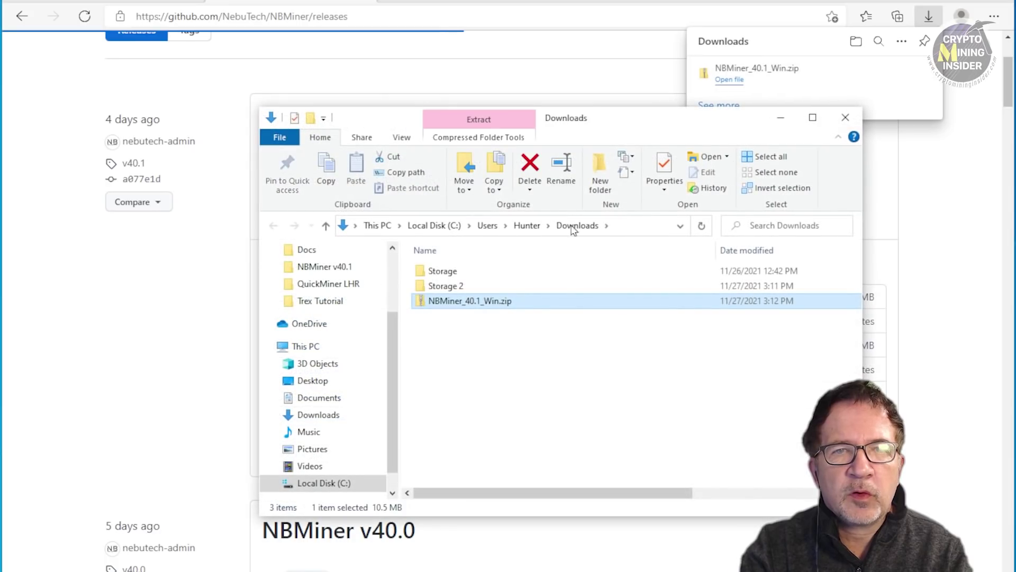
- Extract NBMiner_40.1_Win.zip into the default NBMiner_40.1_Win folder in Downloads
right_click(465, 301)
left_click(513, 385)
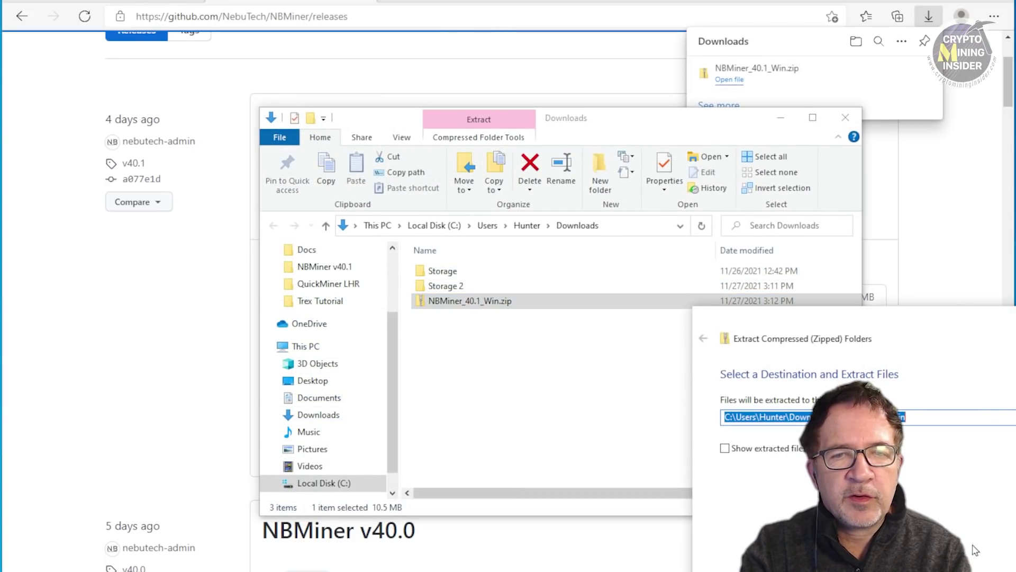
key("Return")
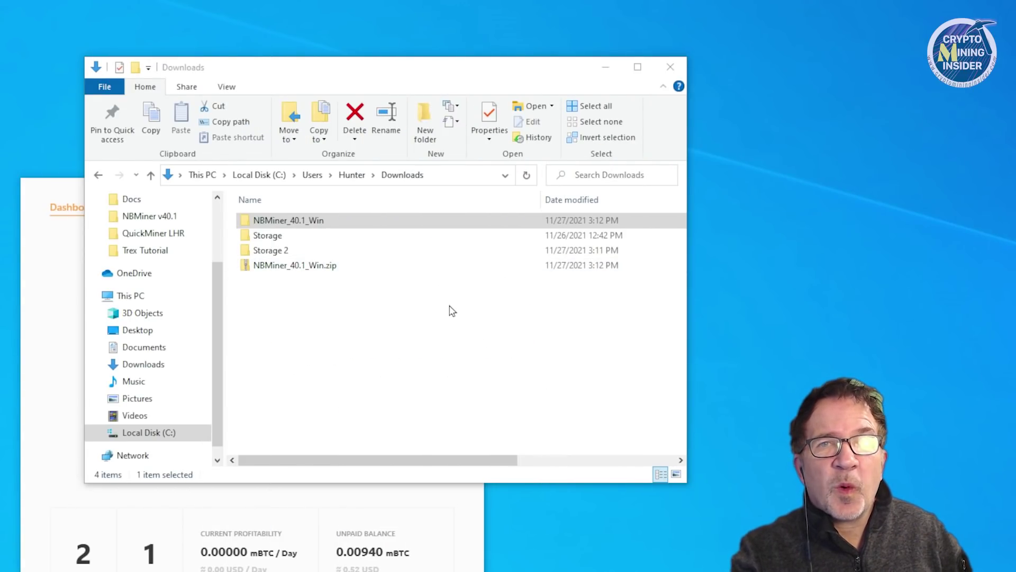
left_click(328, 224)
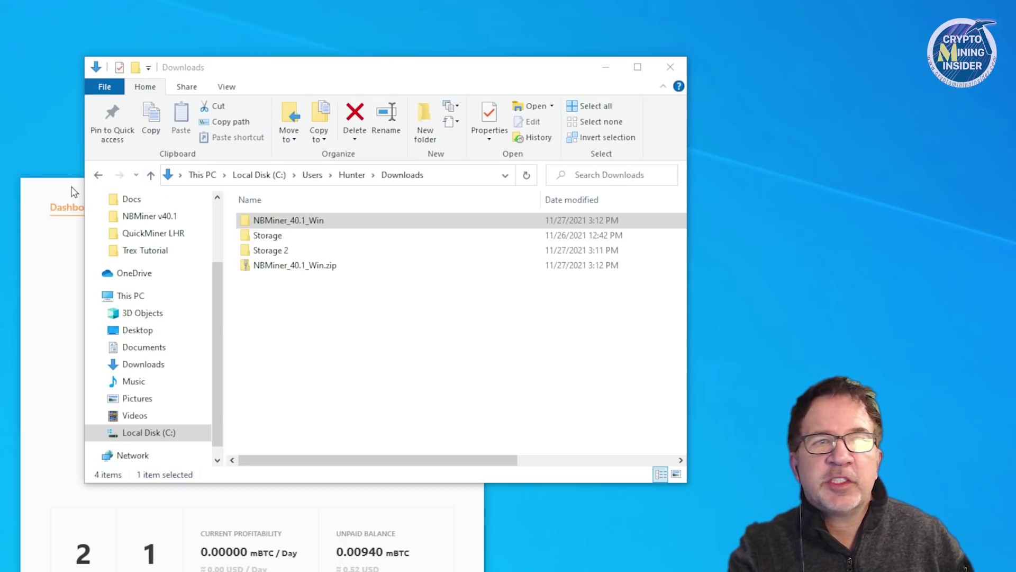
- Open the custom settings of the DaggerHashimoto NBMiner row in the Benchmark list
left_click(74, 192)
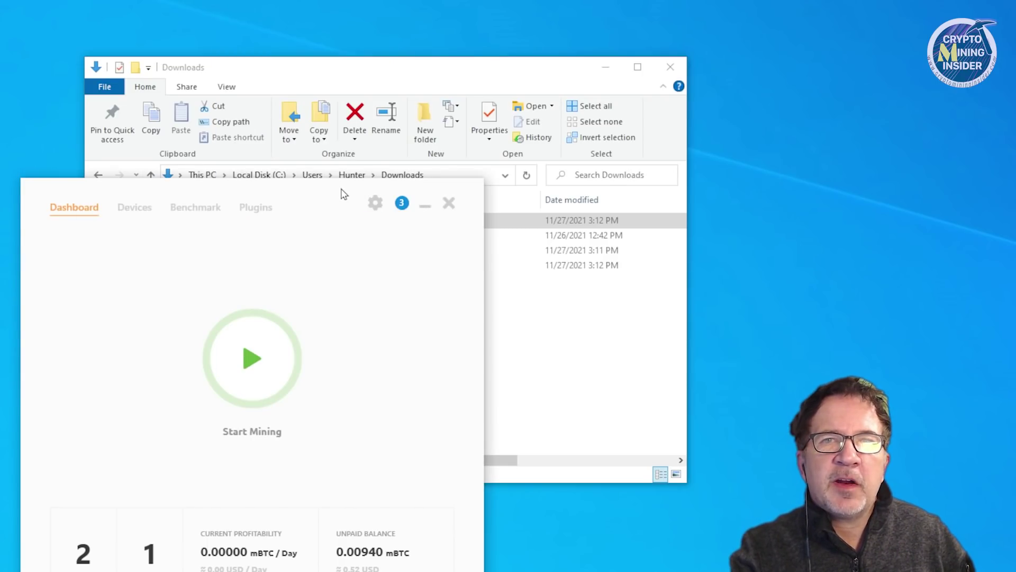
left_click(197, 210)
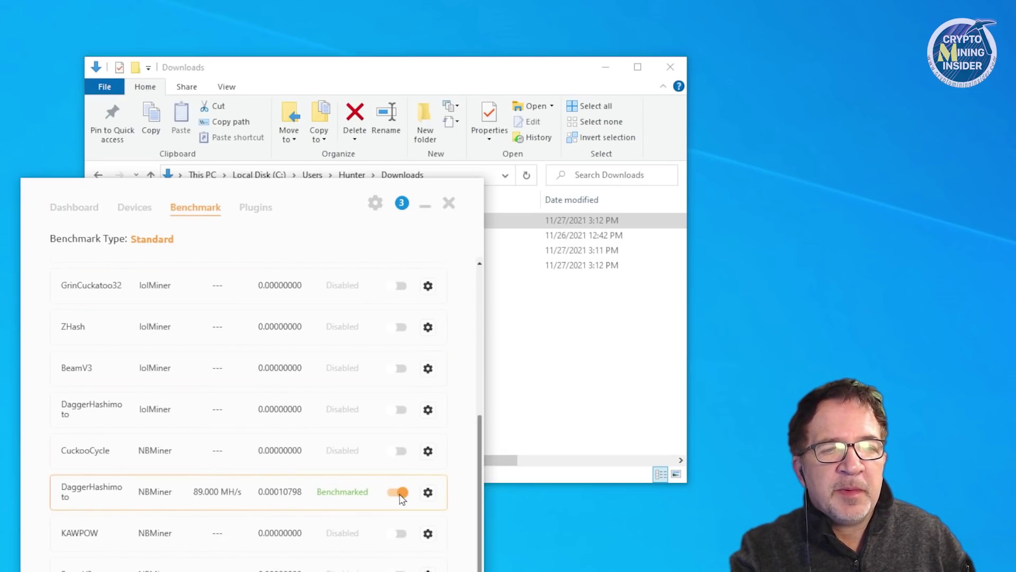
left_click(427, 492)
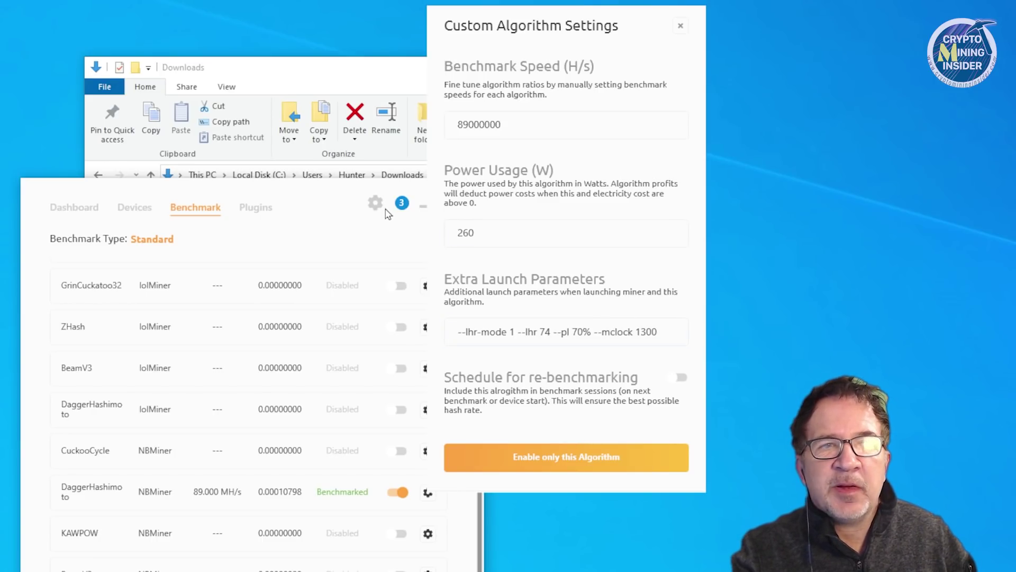
- Start mining on GPU#2 RTX 3080 Ti from Devices and enlarge the NBMiner console
left_click(234, 191)
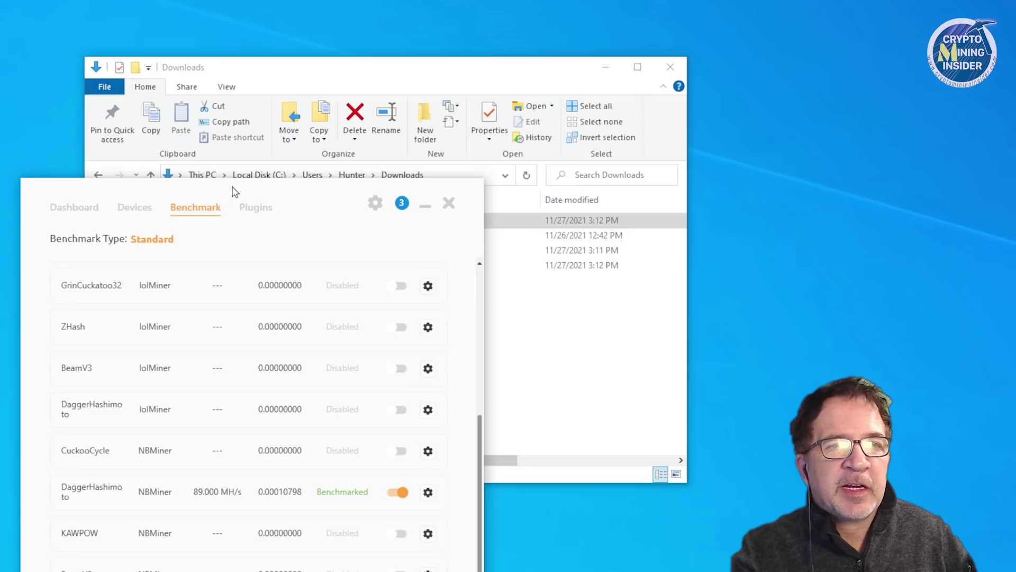
left_click(76, 210)
left_click(134, 207)
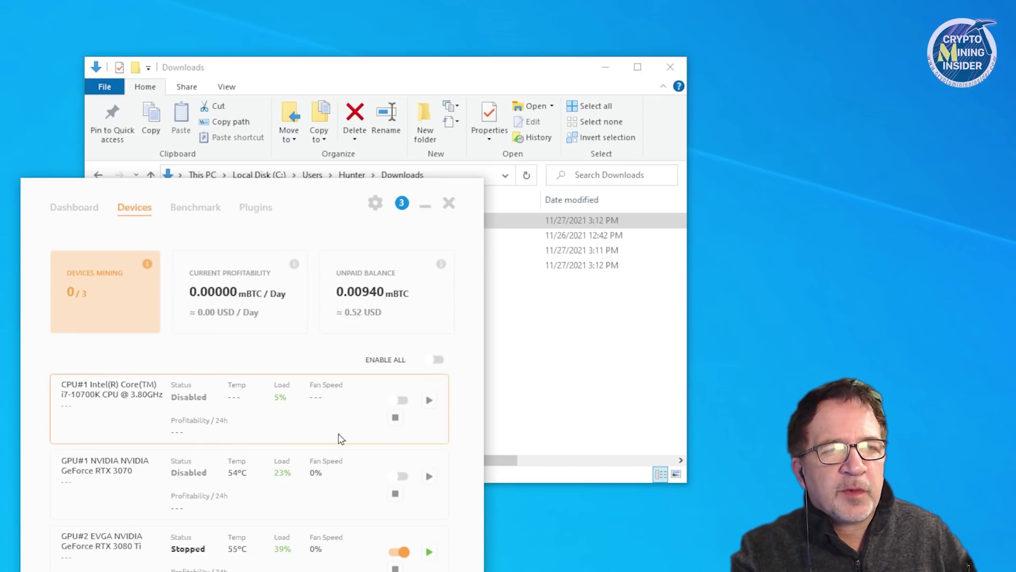
left_click(429, 553)
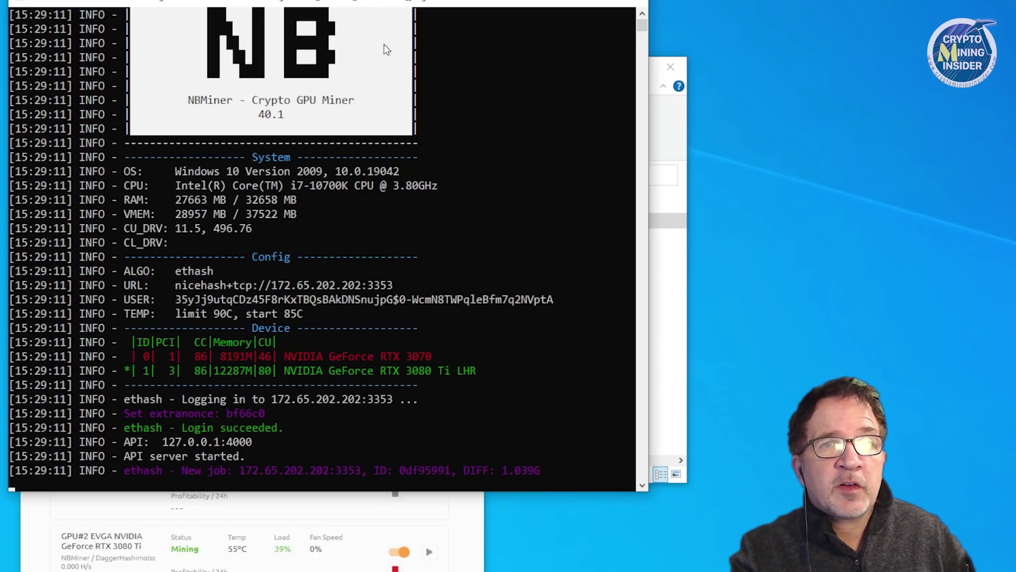
left_click_drag(648, 492, 770, 570)
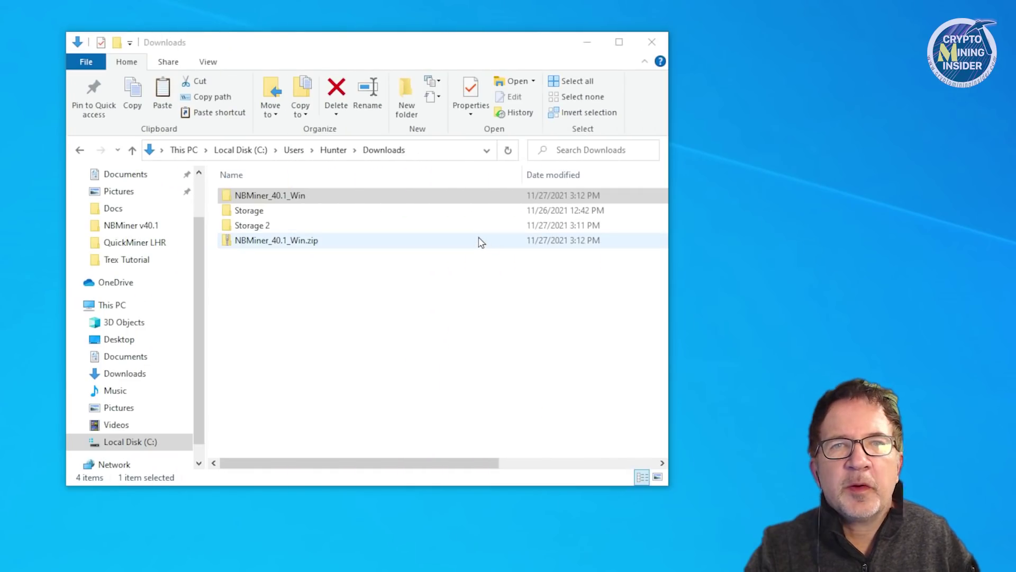
- Browse into Downloads > NBMiner_40.1_Win > NBMiner_Win to locate start-eth-nicehash-CMI.bat
left_click(364, 197)
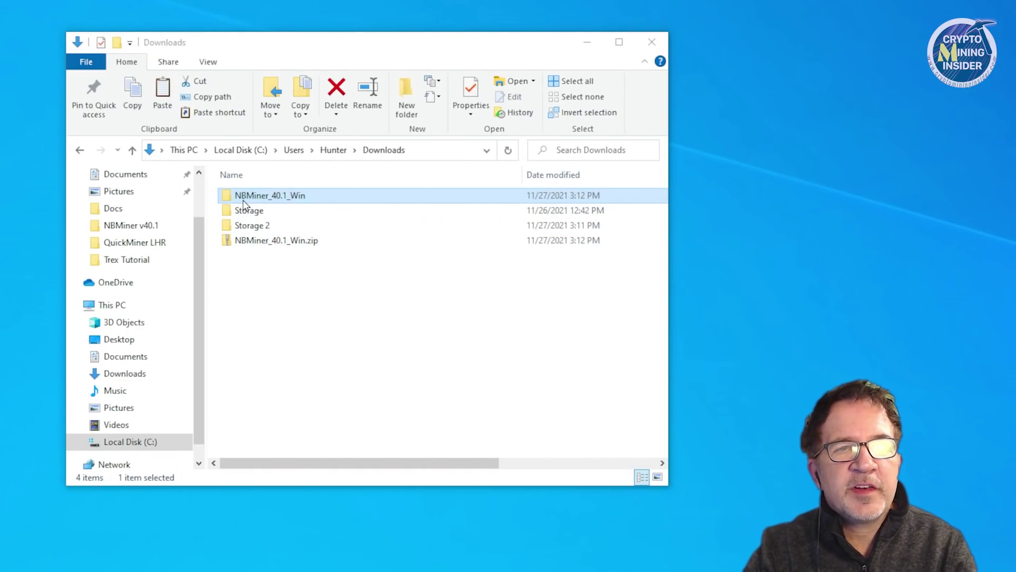
double_click(282, 197)
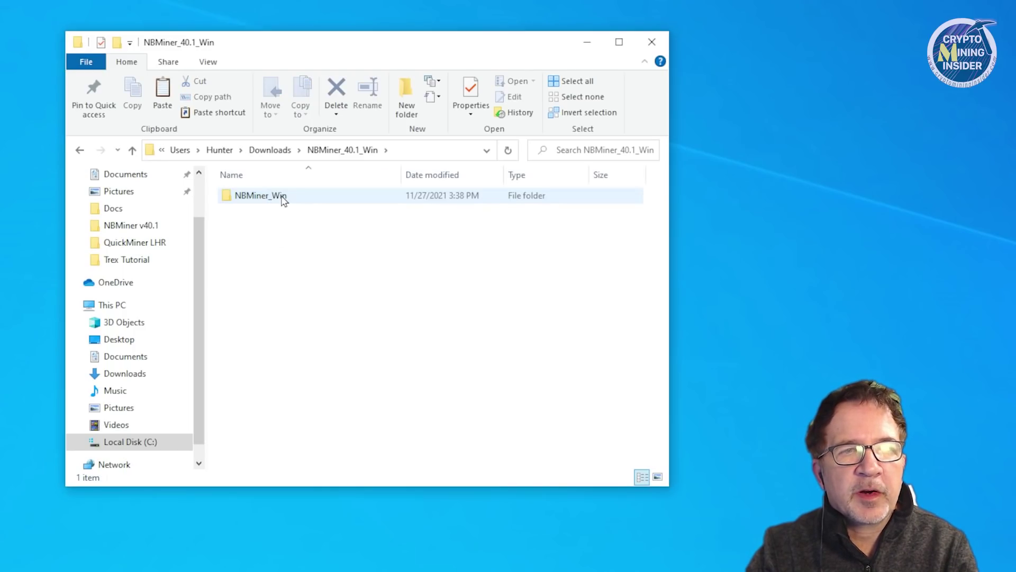
left_click(282, 203)
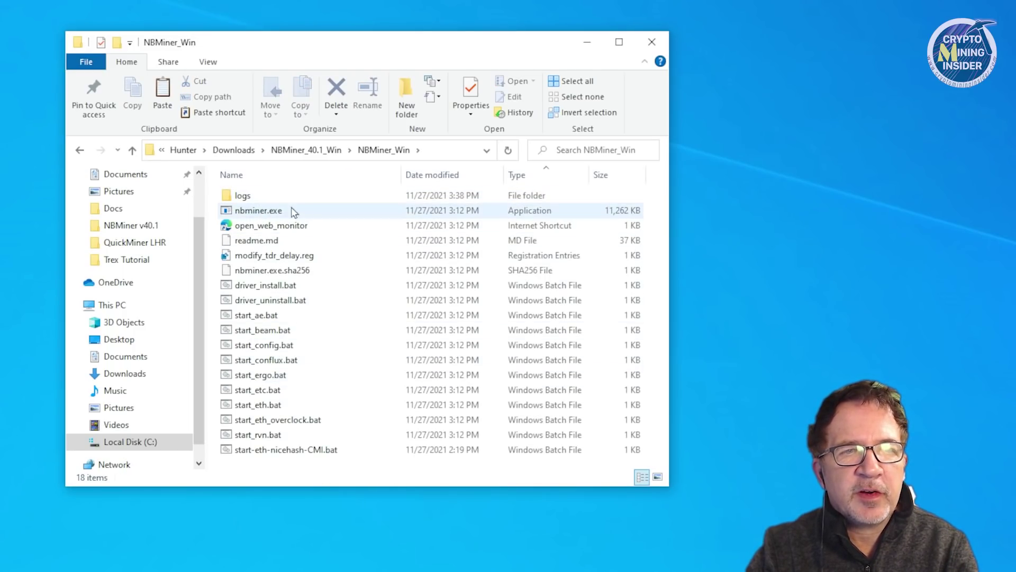
mouse_move(286, 215)
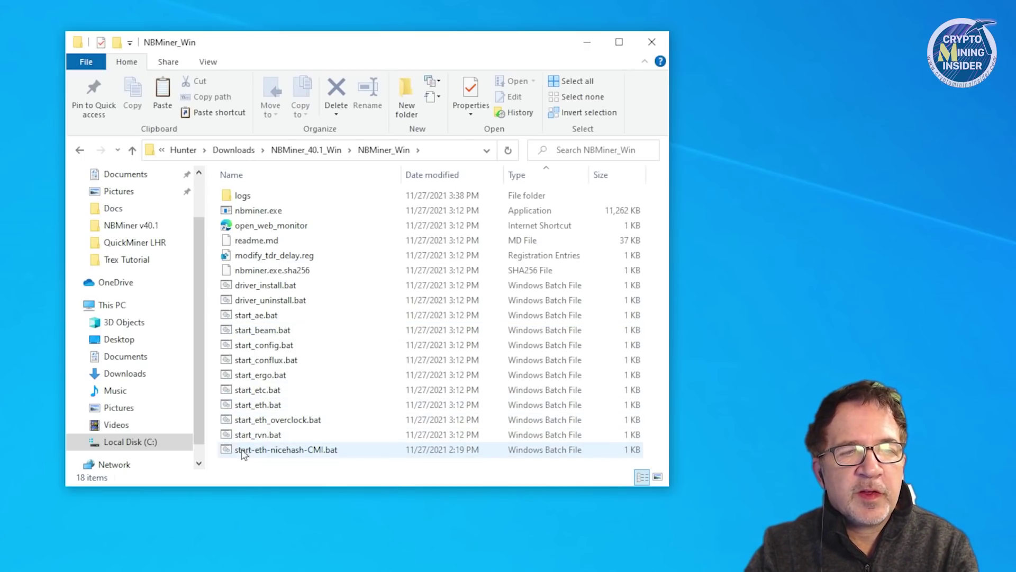
- Open start-eth-nicehash-CMI.bat in Notepad with the Edit command
right_click(312, 452)
left_click(331, 473)
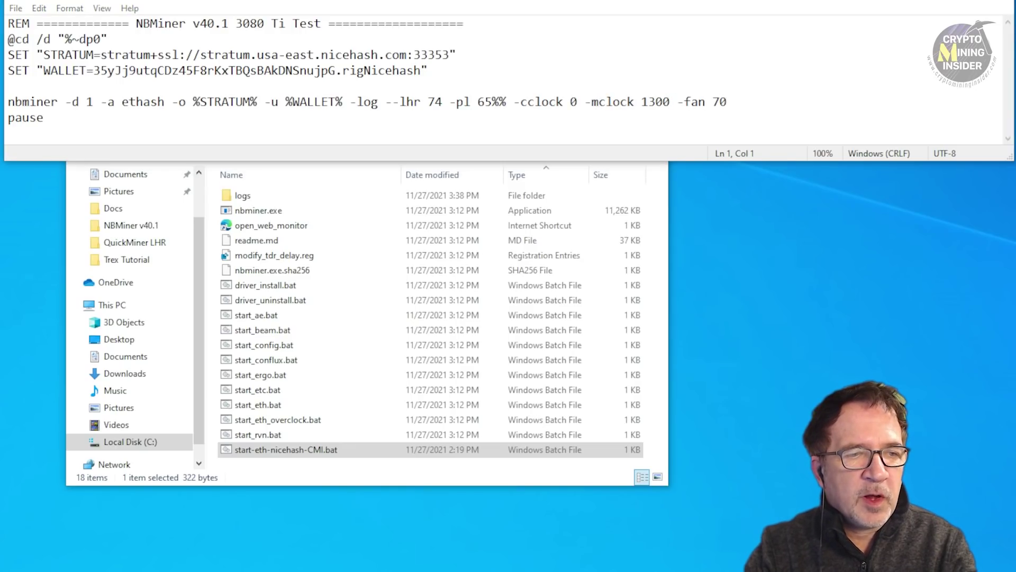
- Run start-eth-nicehash-CMI.bat as administrator and widen the console to check the 71.34 M hashrate
right_click(299, 449)
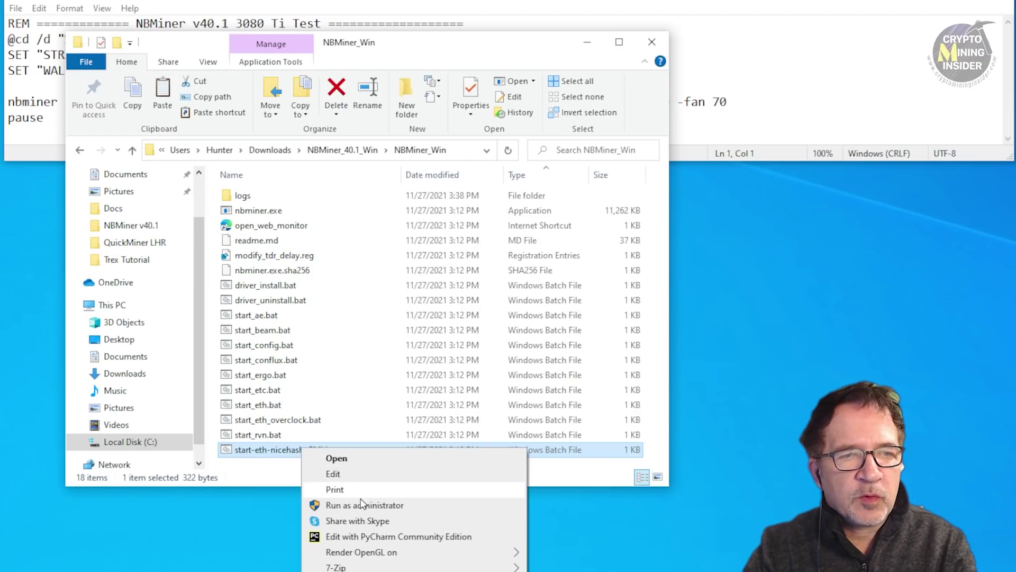
left_click(350, 507)
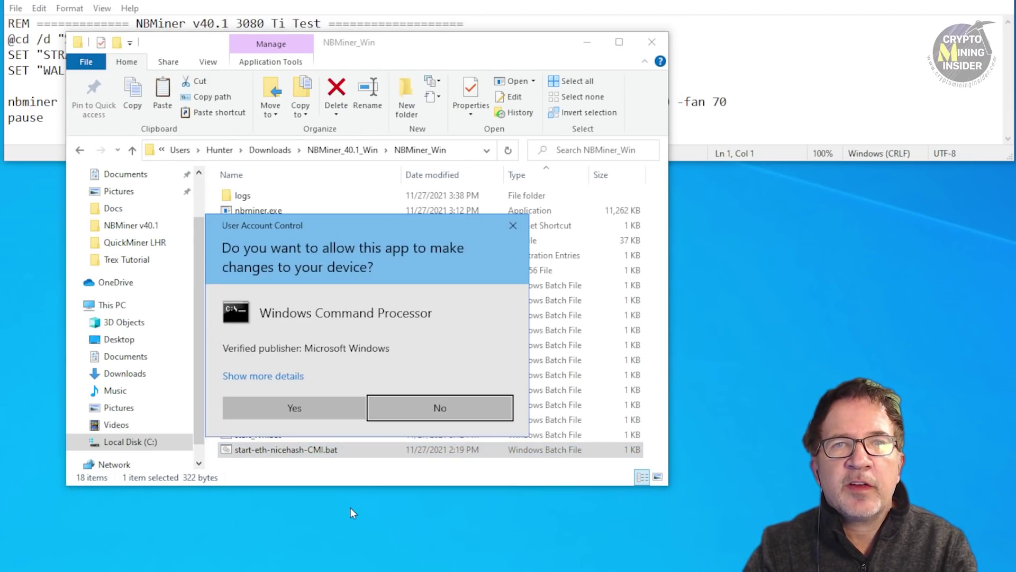
left_click(316, 404)
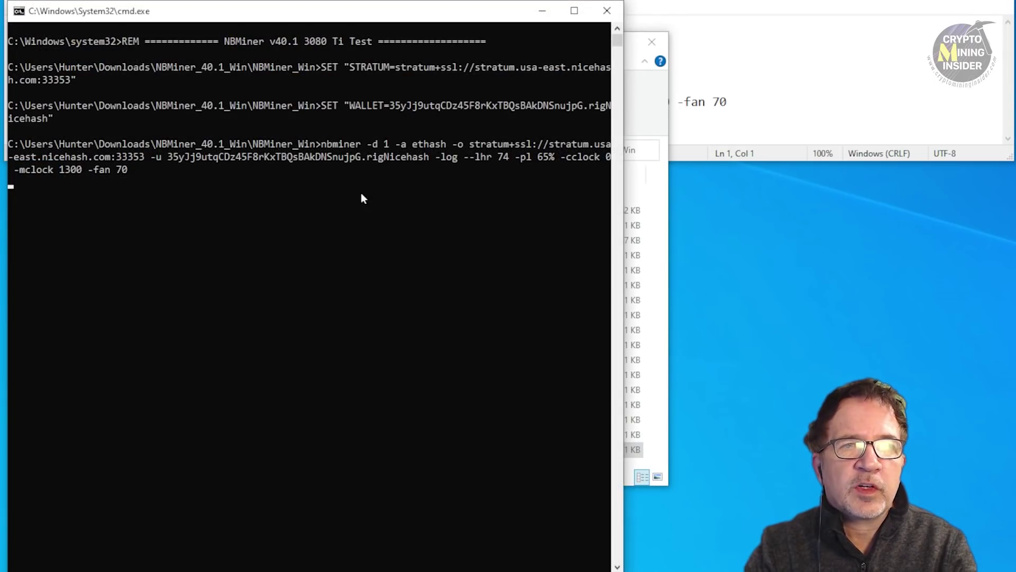
left_click_drag(624, 186, 815, 187)
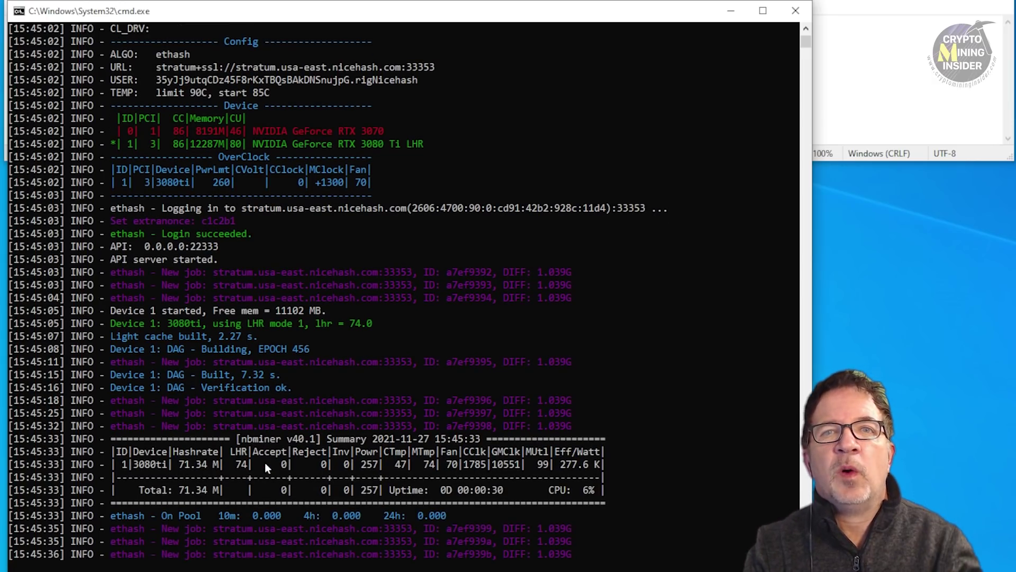
scroll(386, 366, "up", 5)
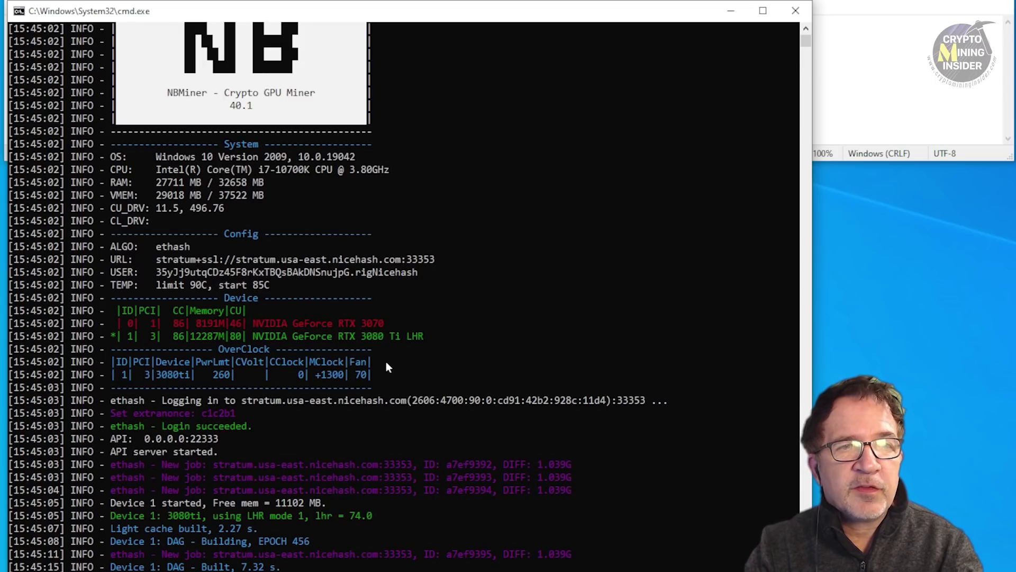
scroll(386, 363, "down", 5)
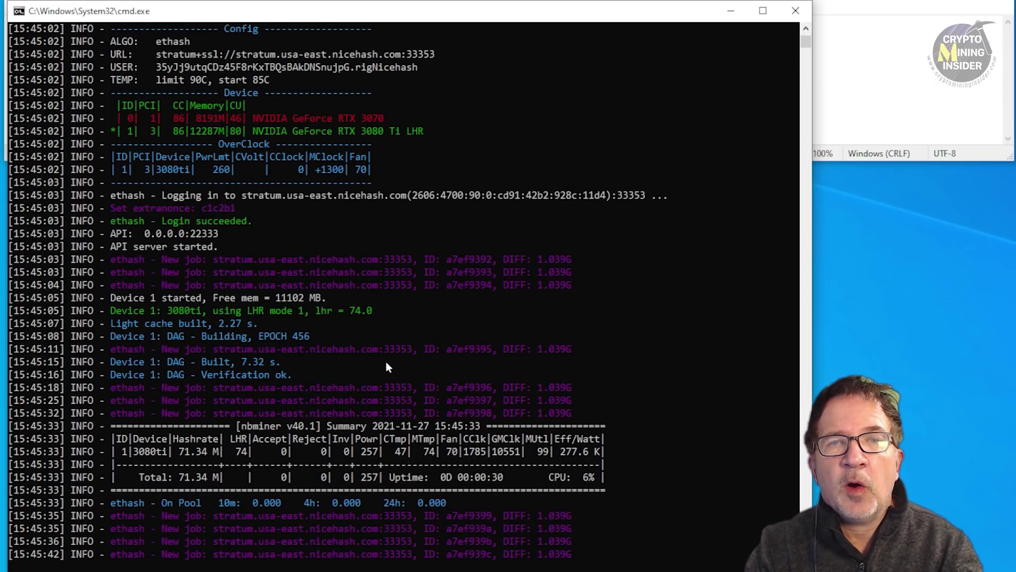
scroll(386, 362, "up", 7)
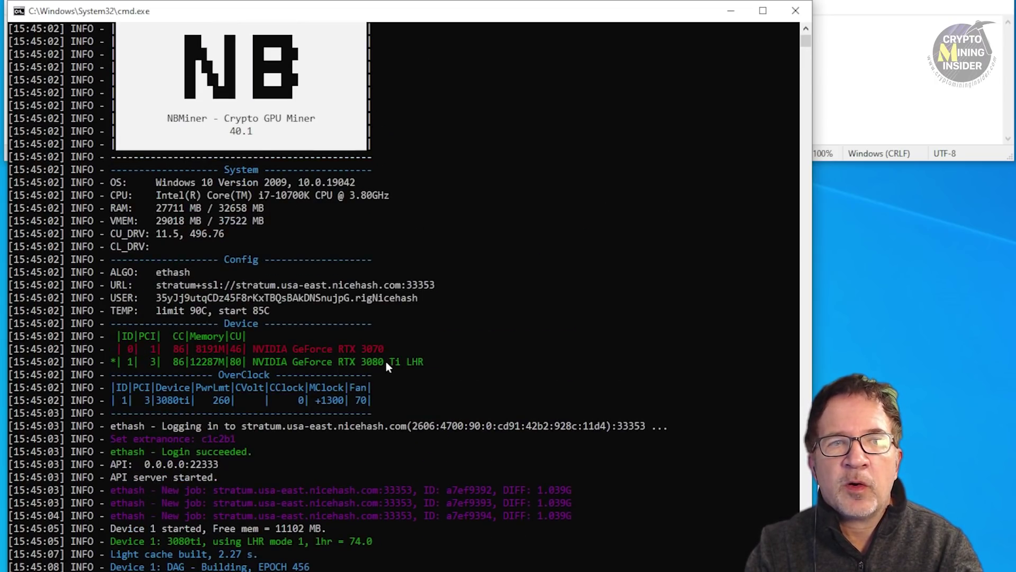
scroll(341, 466, "down", 7)
left_click(899, 89)
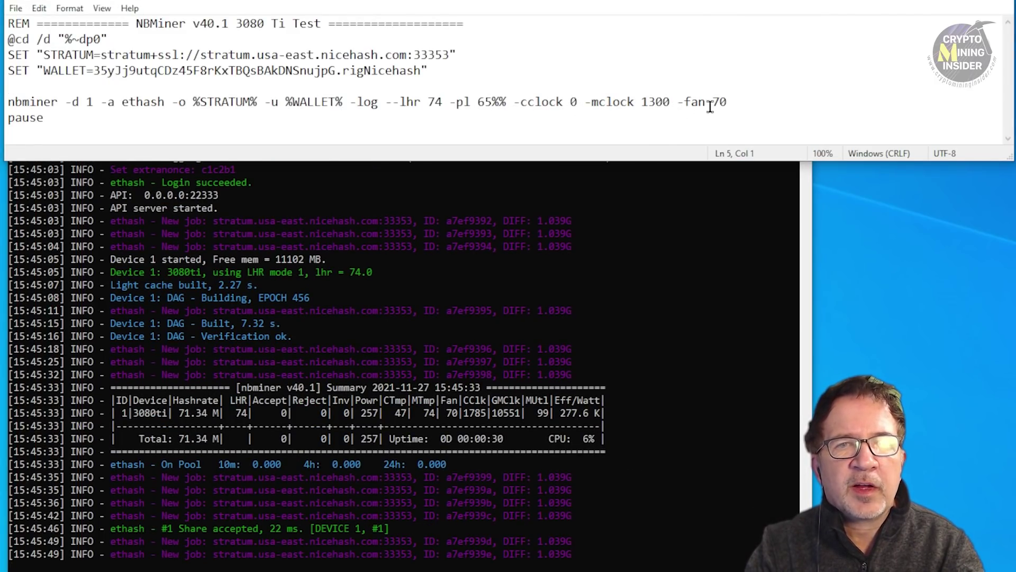
left_click(715, 183)
left_click(796, 8)
left_click(583, 101)
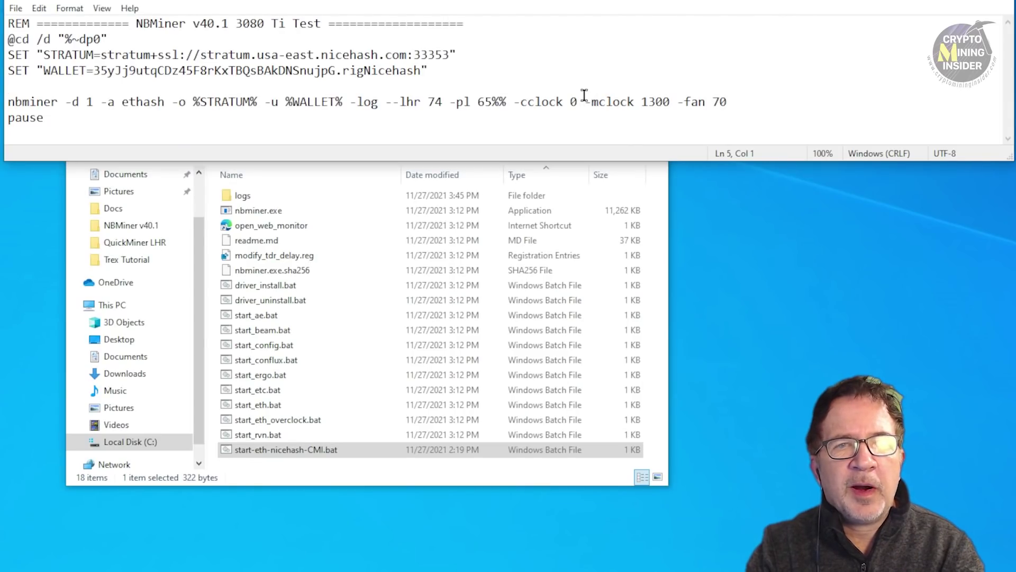
key("Left")
key("Left")
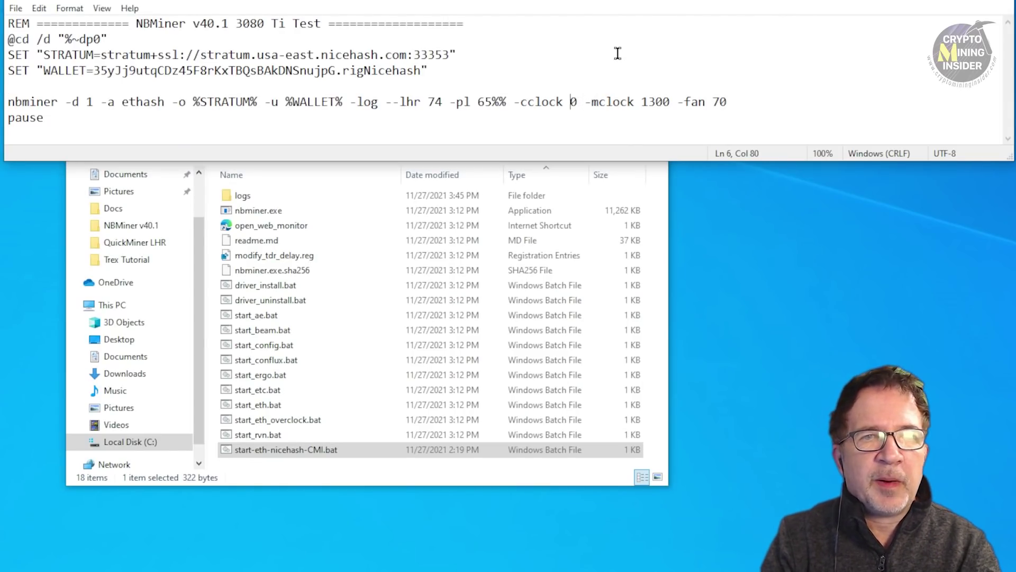
key("Delete")
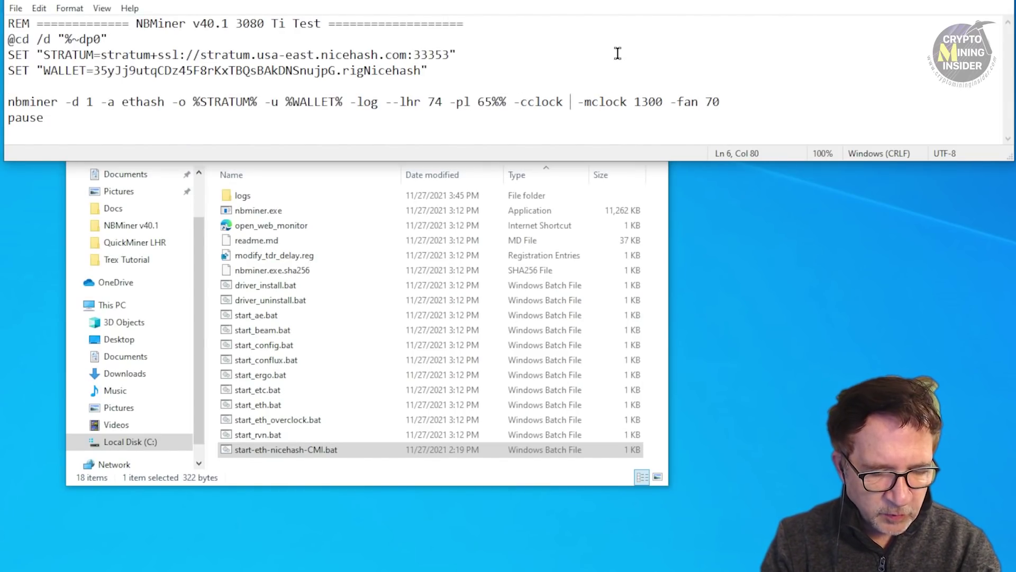
type("@")
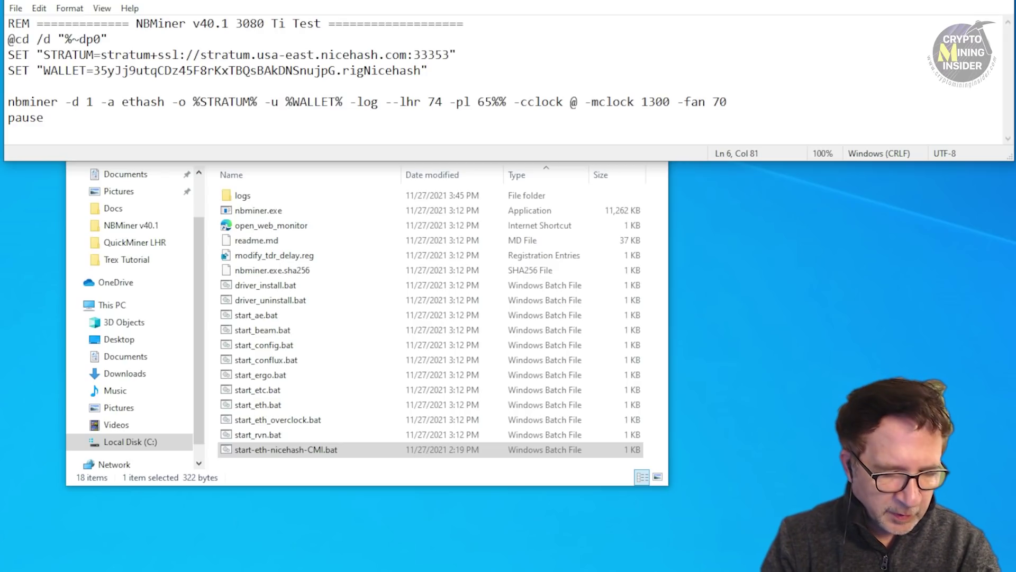
type("1300")
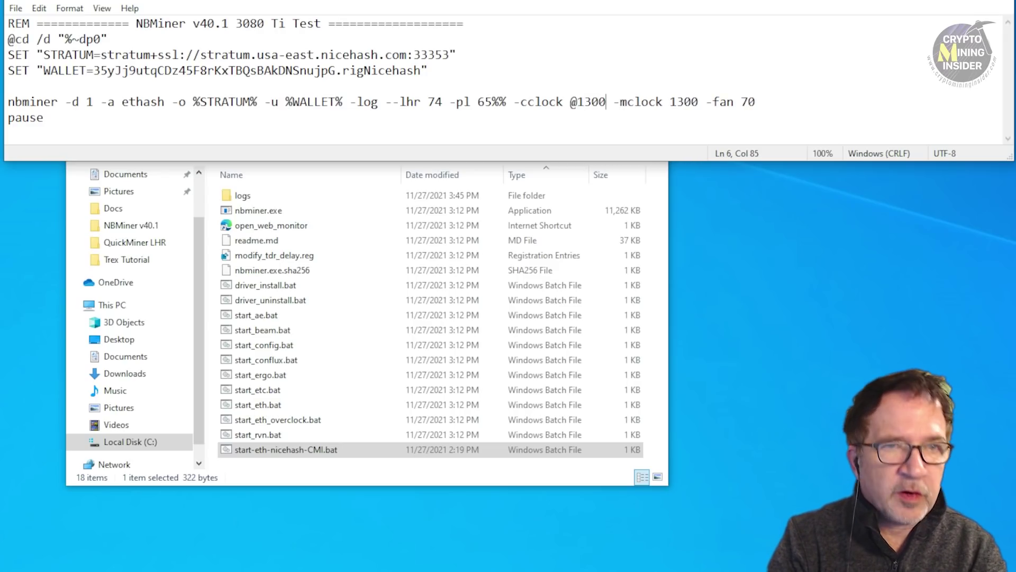
- Change the power limit from 65% to 100% and save the batch file
left_click(478, 102)
key("Delete")
key("Delete")
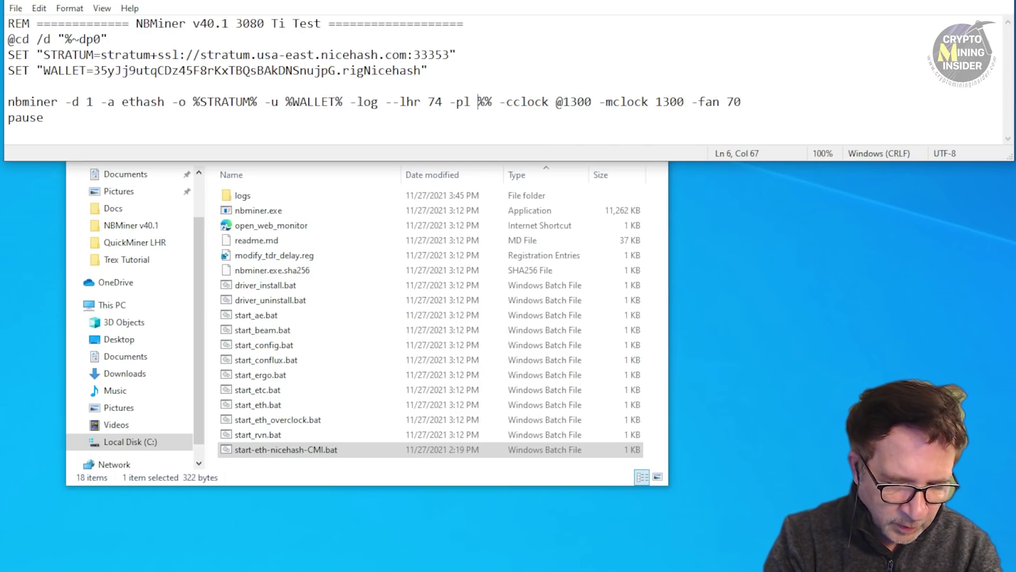
type("100")
key("alt+f")
key("s")
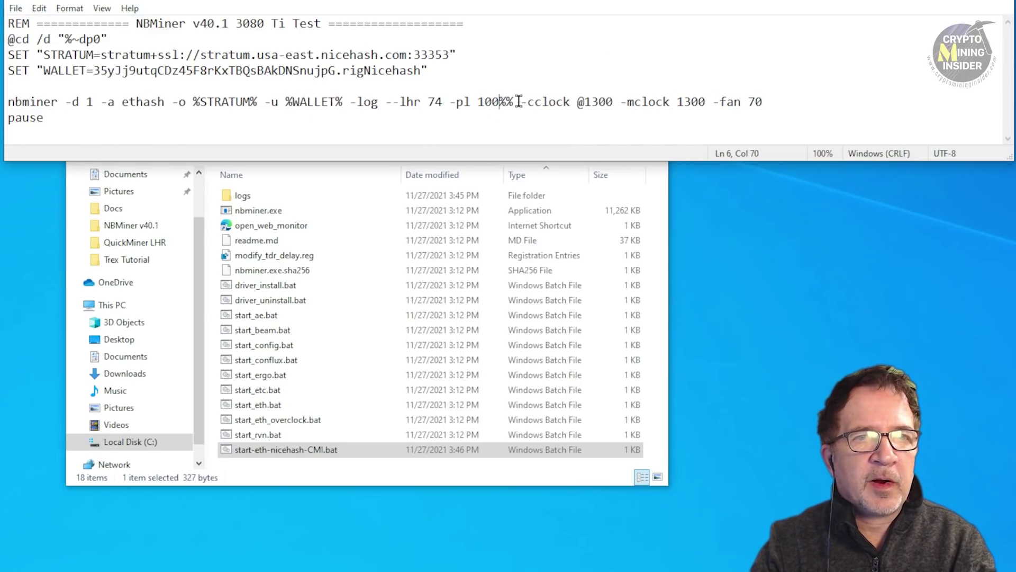
key("alt+f")
key("s")
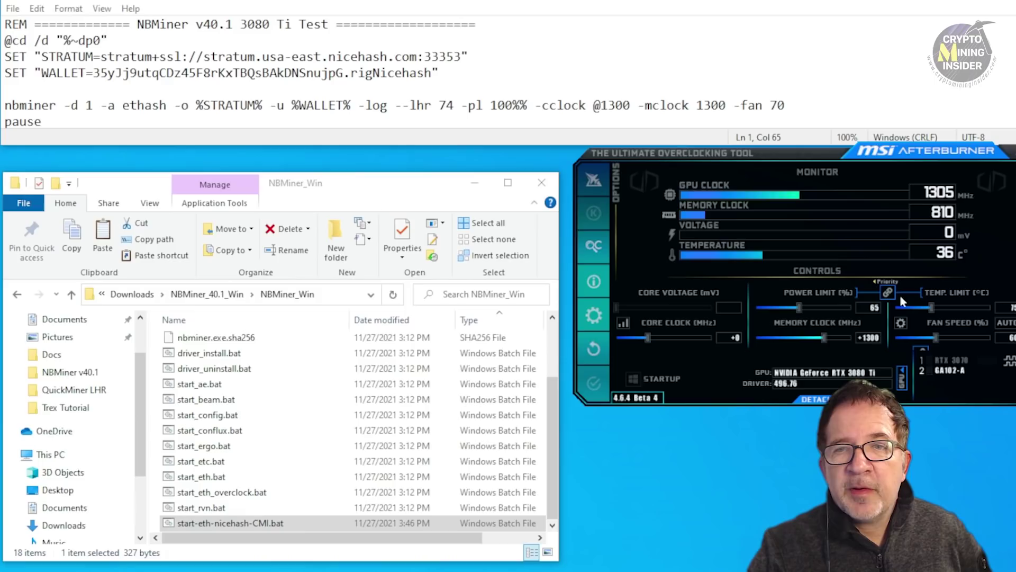
- Reset MSI Afterburner to defaults and relaunch the edited batch file as administrator
left_click(590, 351)
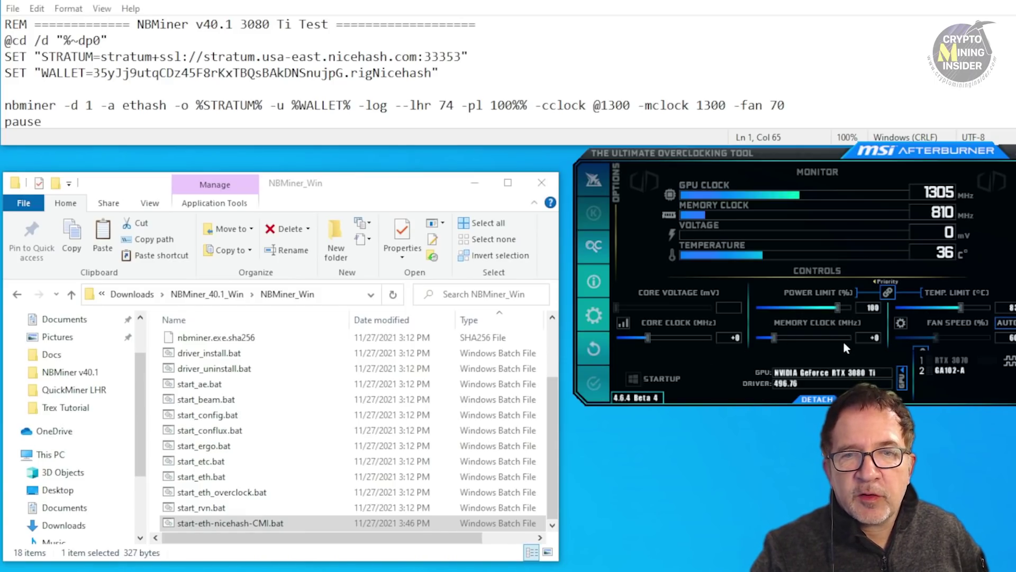
right_click(248, 523)
left_click(289, 569)
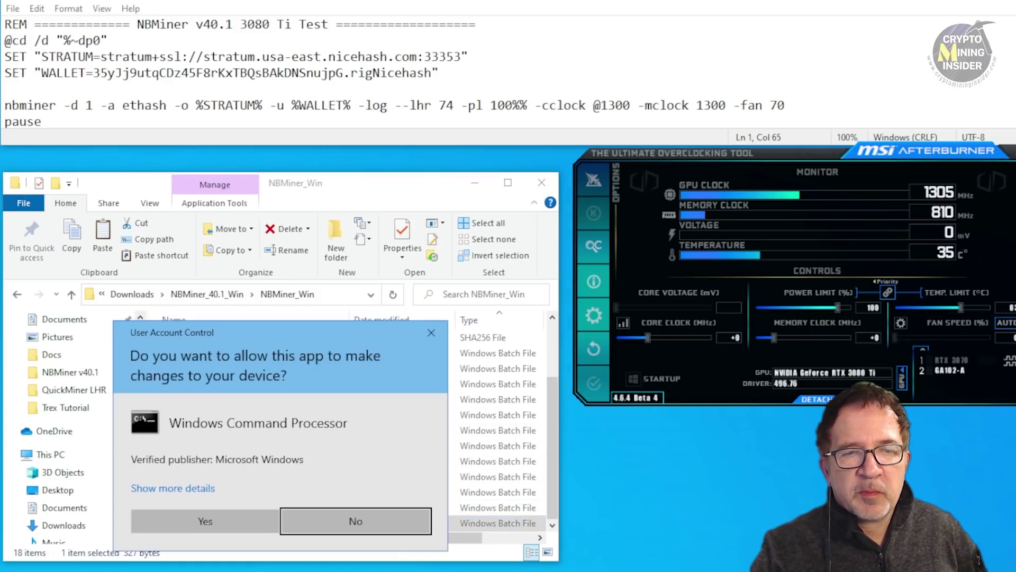
left_click(238, 521)
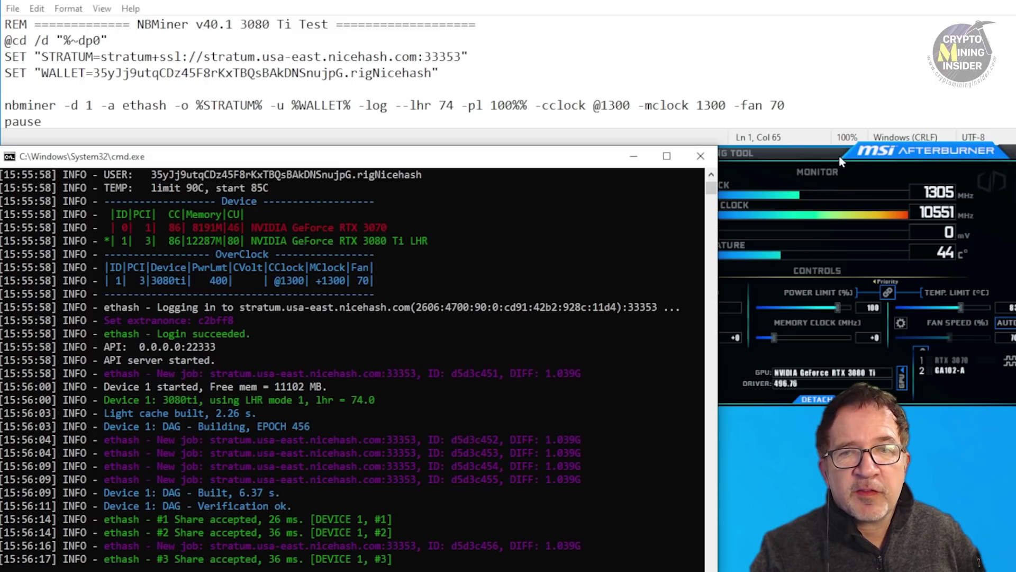
- Bring MSI Afterburner forward to verify 1305 MHz core and 10551 MHz memory clocks
left_click(858, 182)
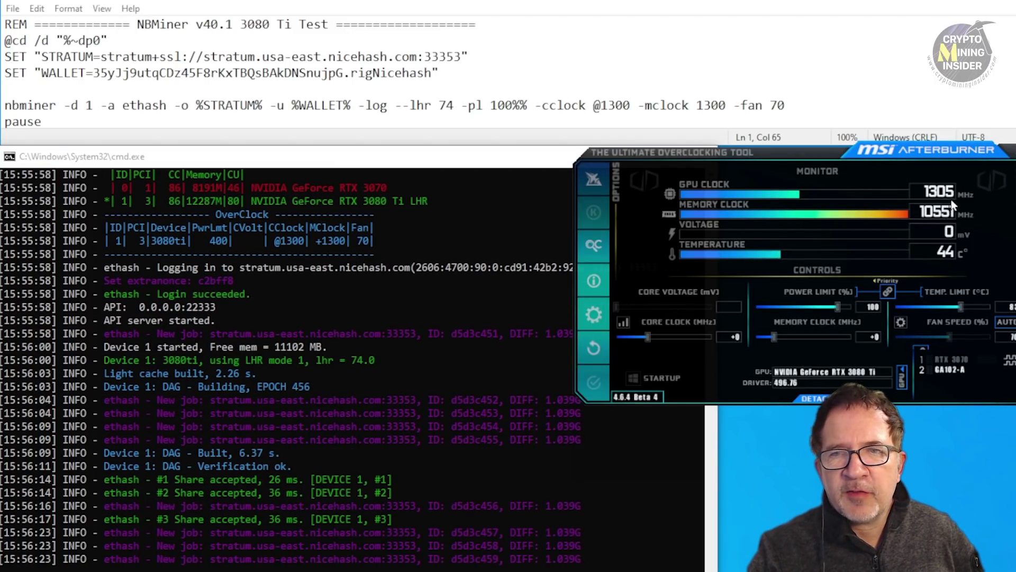